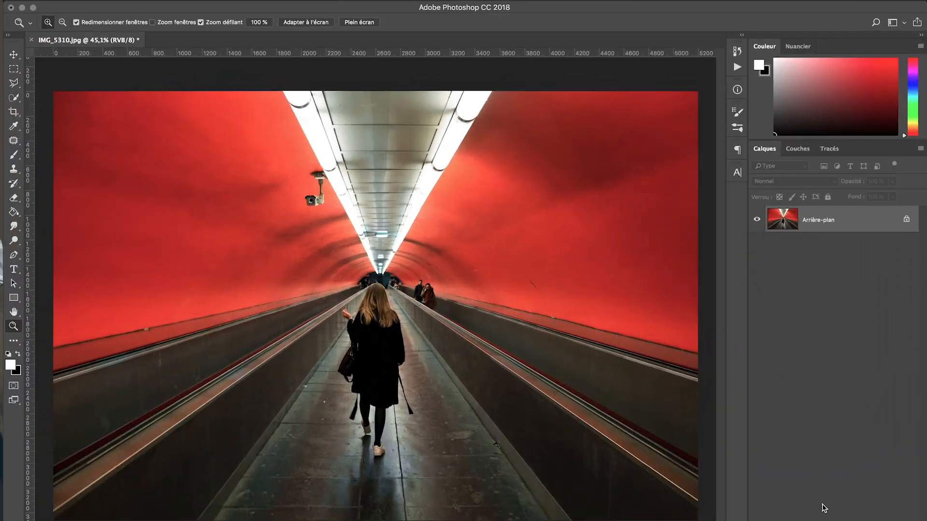
Step: Duplicate the Arrière-plan layer of the tunnel photo
left_click(447, 290)
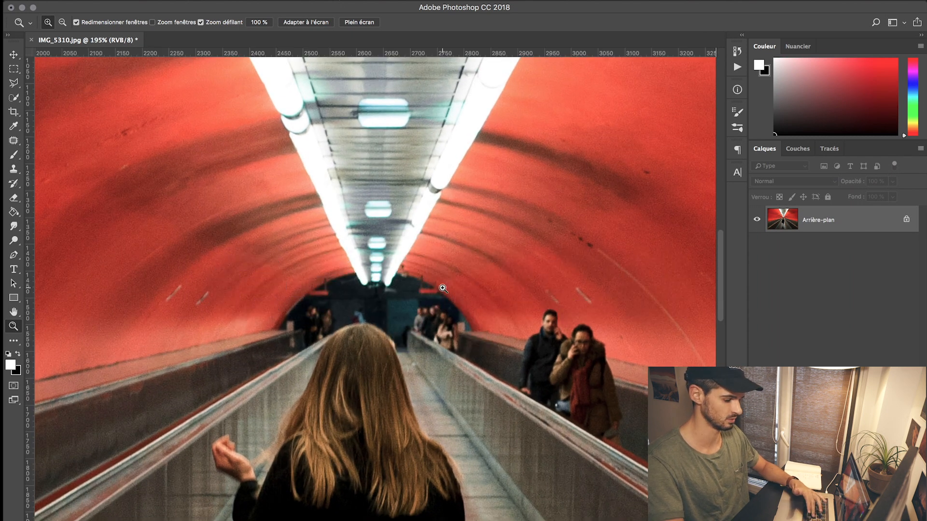
key("space")
left_click_drag(395, 318, 308, 189)
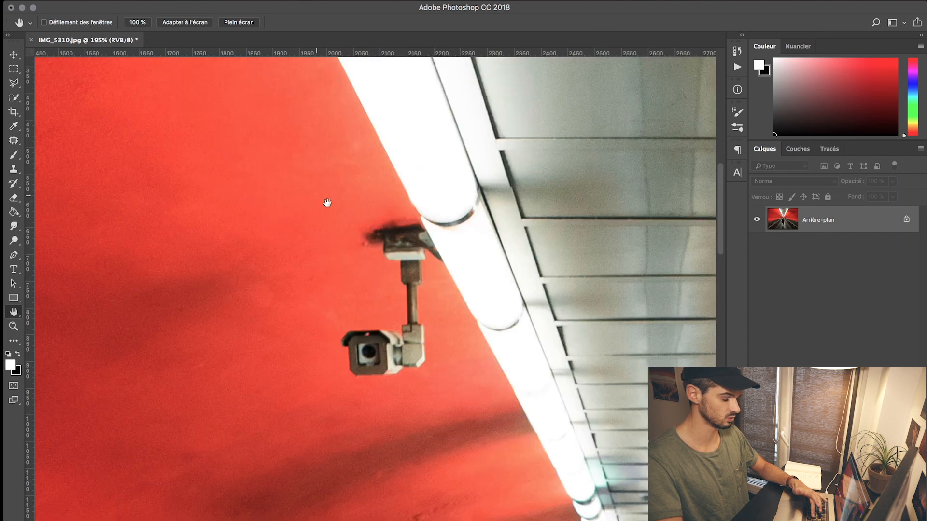
left_click_drag(378, 302, 553, 280)
key("super+0")
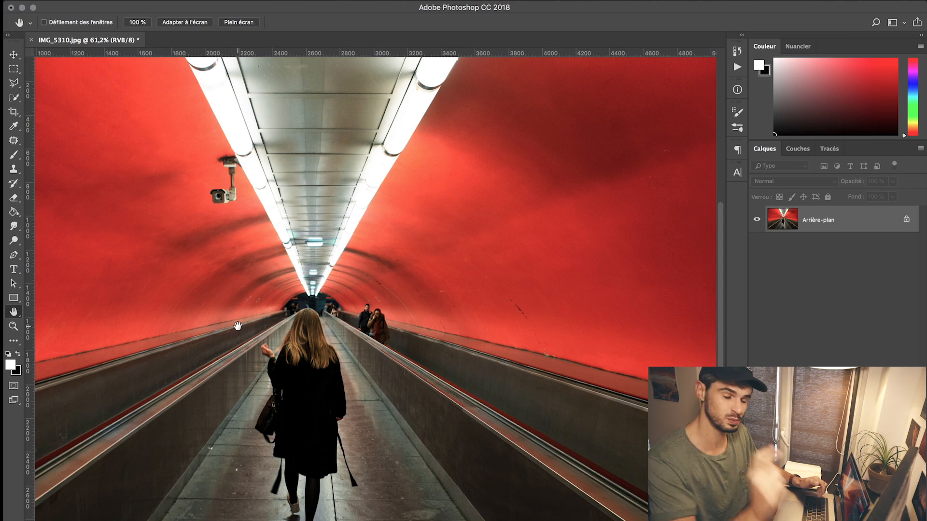
left_click_drag(839, 225, 893, 520)
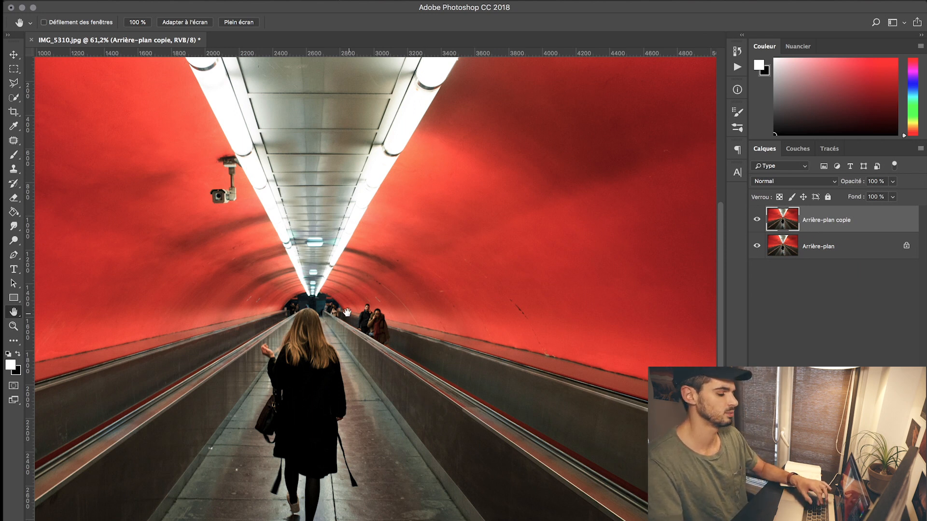
Step: Activate the Clone Stamp tool for retouching the couple on the walkway beside the blonde woman
key("z")
left_click_drag(381, 328, 435, 310)
key("h")
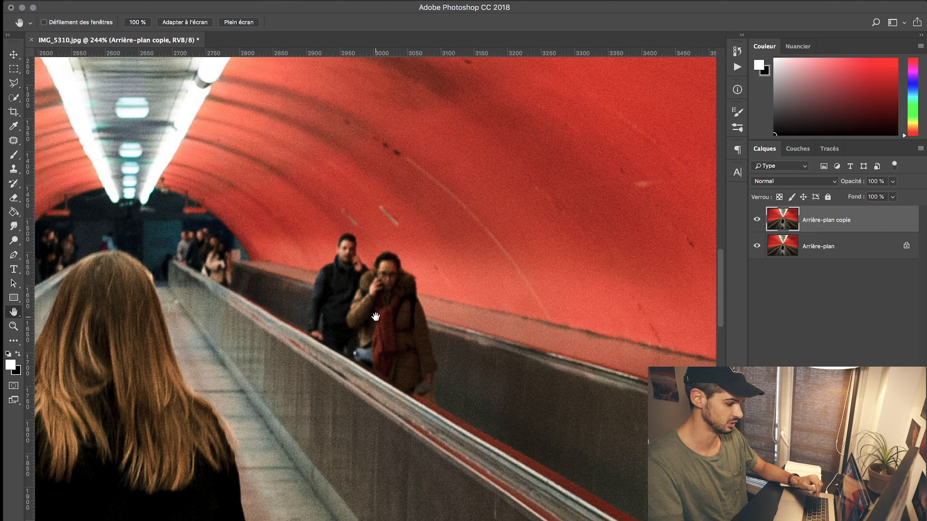
scroll(376, 317, "left", 5)
scroll(426, 304, "right", 5)
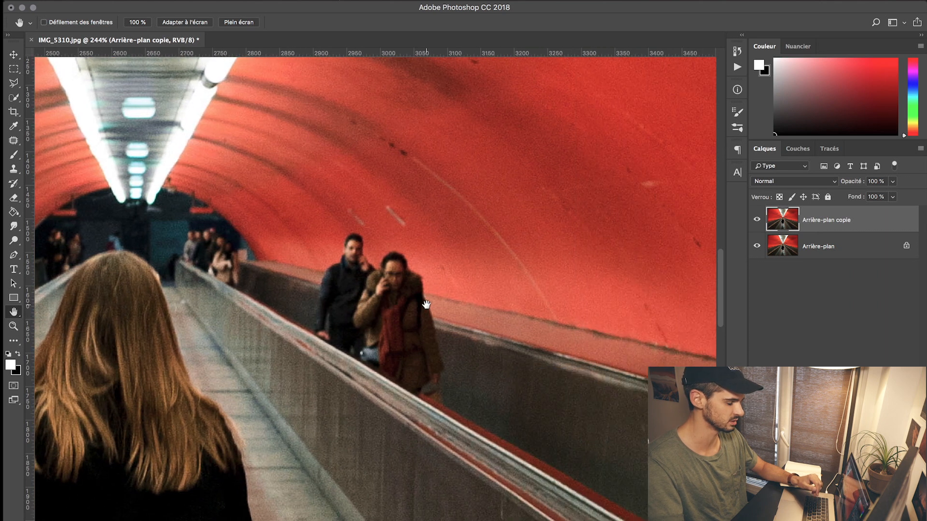
scroll(426, 304, "left", 5)
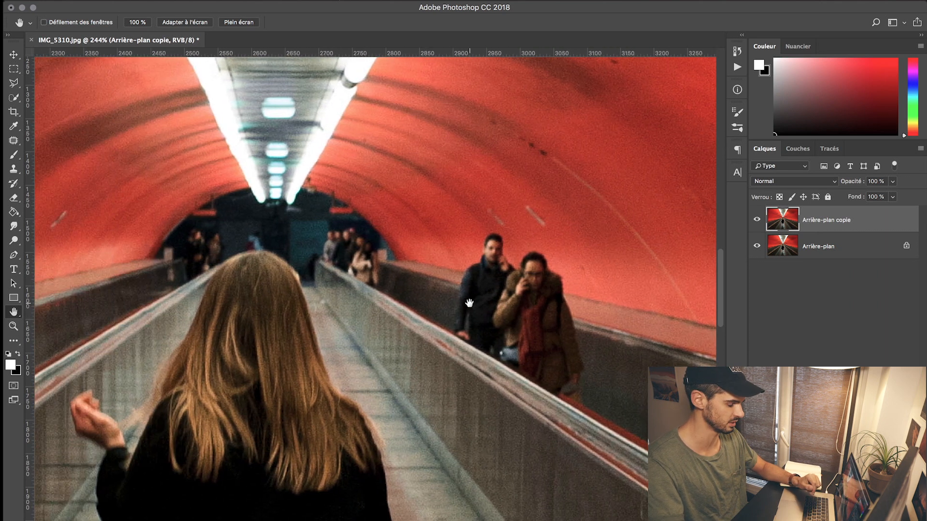
scroll(469, 303, "right", 1)
scroll(476, 304, "right", 2)
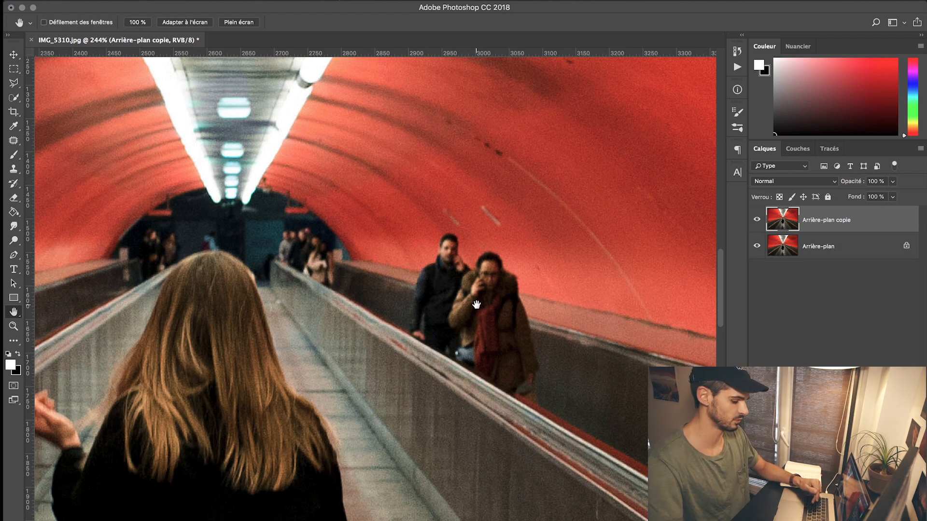
key("s")
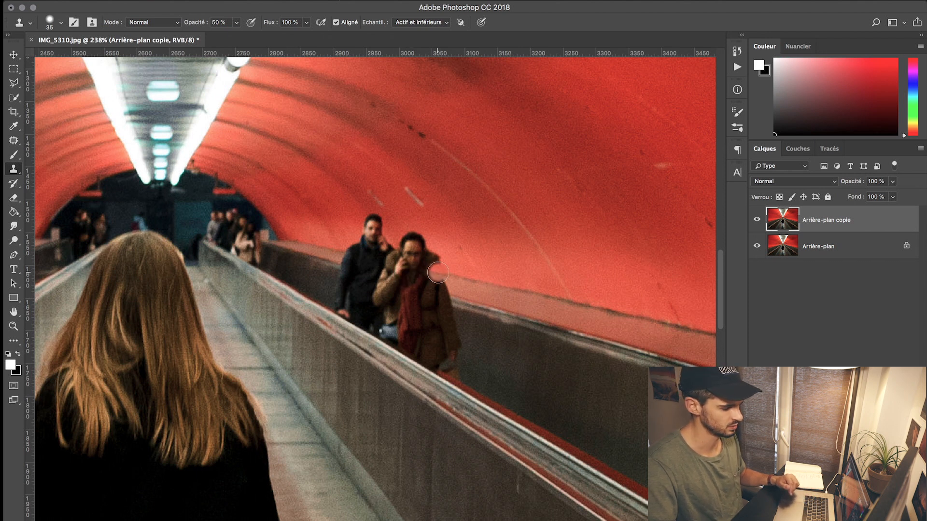
Step: Undo the test clone stroke on the woman with the red scarf and set the Clone Stamp opacity to 100 %
mouse_move(437, 272)
left_mouse_down()
mouse_move(414, 263)
mouse_move(411, 272)
left_mouse_up()
key("super+z")
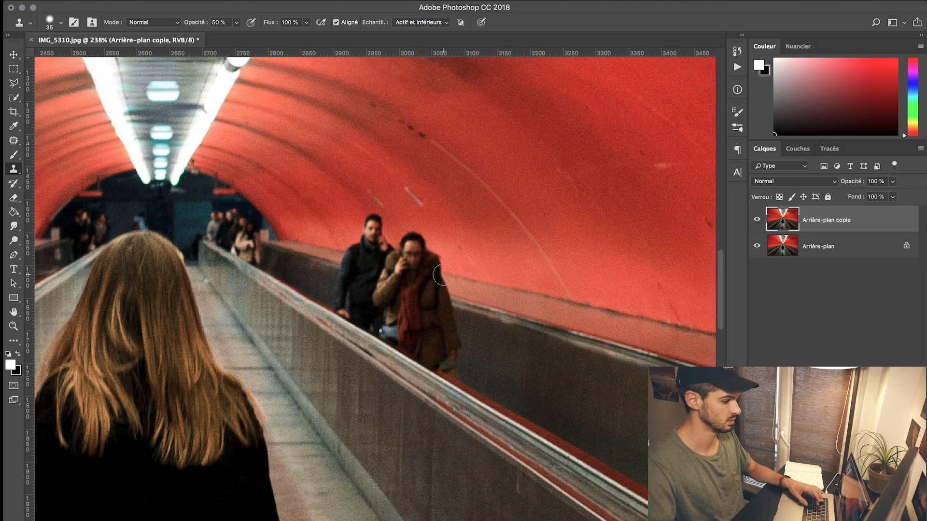
left_click(237, 22)
left_click_drag(235, 36, 275, 35)
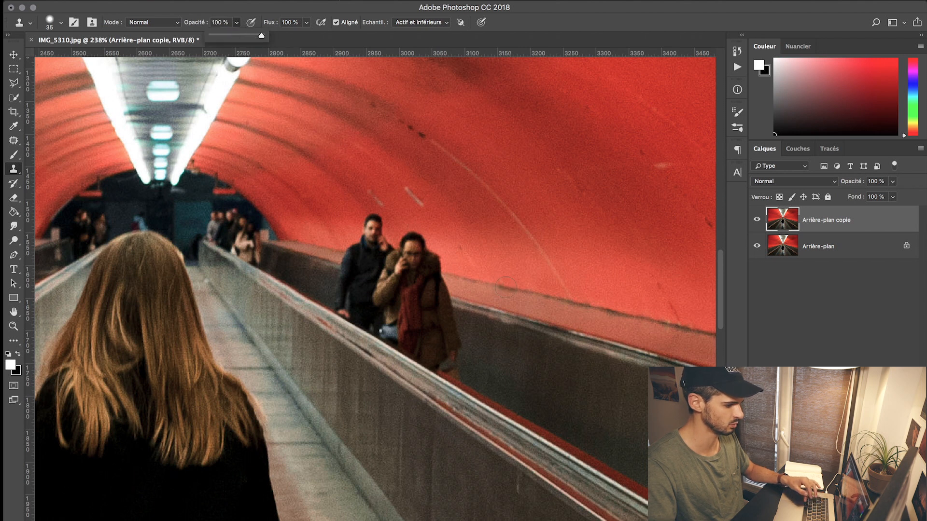
left_click(494, 286)
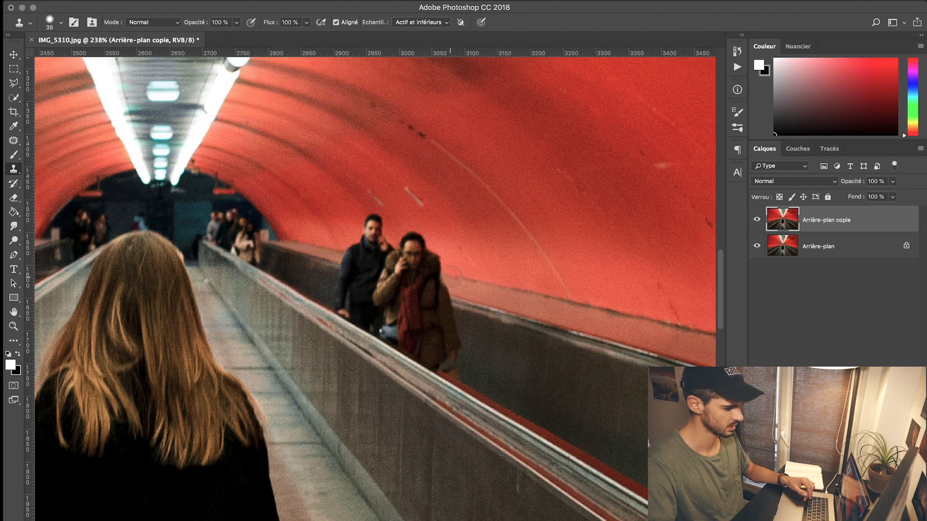
Step: Clone the red wall and its lower ledge over the heads and shoulders of the couple
mouse_move(451, 276)
left_mouse_down()
mouse_move(397, 263)
mouse_move(451, 282)
mouse_move(408, 268)
left_mouse_up()
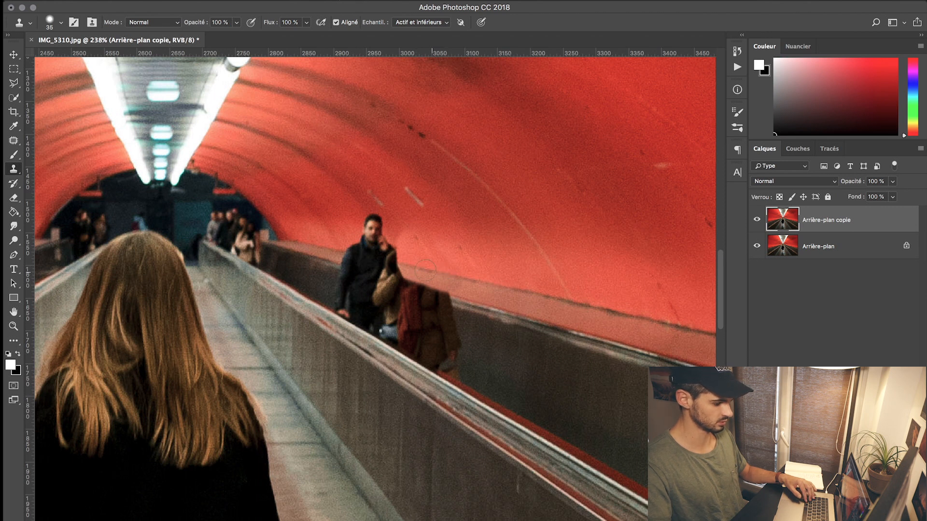
mouse_move(407, 266)
left_mouse_down()
mouse_move(349, 253)
mouse_move(386, 252)
mouse_move(369, 234)
mouse_move(372, 217)
mouse_move(379, 238)
left_mouse_up()
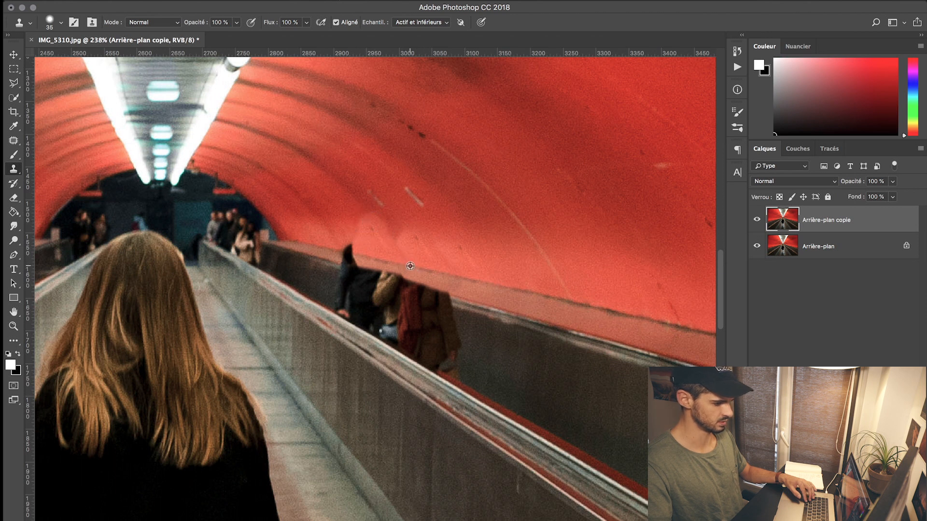
mouse_move(366, 256)
left_mouse_down()
mouse_move(351, 260)
mouse_move(344, 242)
mouse_move(371, 257)
left_mouse_up()
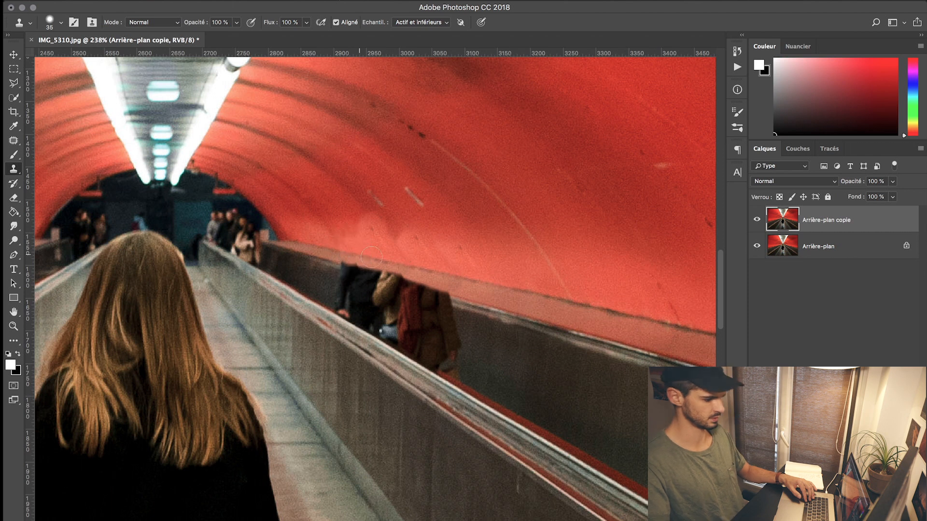
Step: Sample the handrail edge beside the couple and clone it along the lower border of their bodies
left_click(461, 307, "alt")
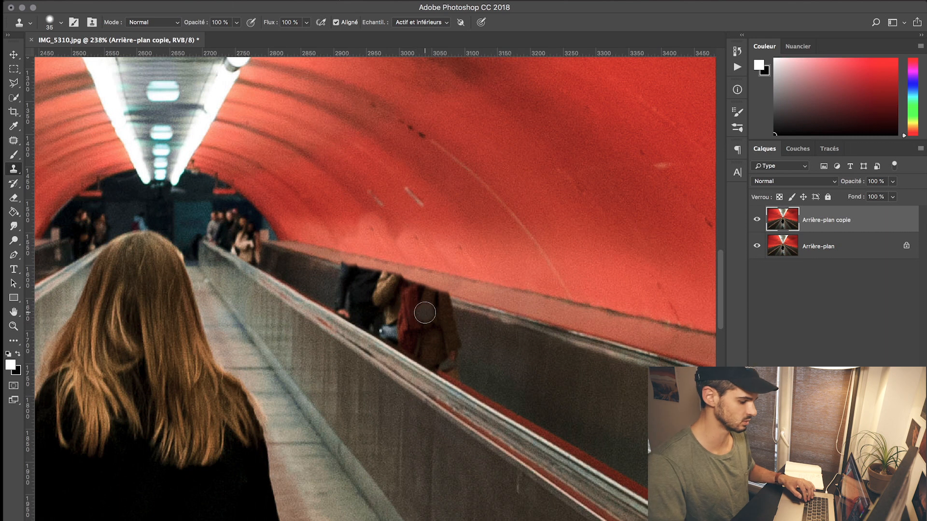
left_click(476, 366, "alt")
left_click(492, 347, "alt")
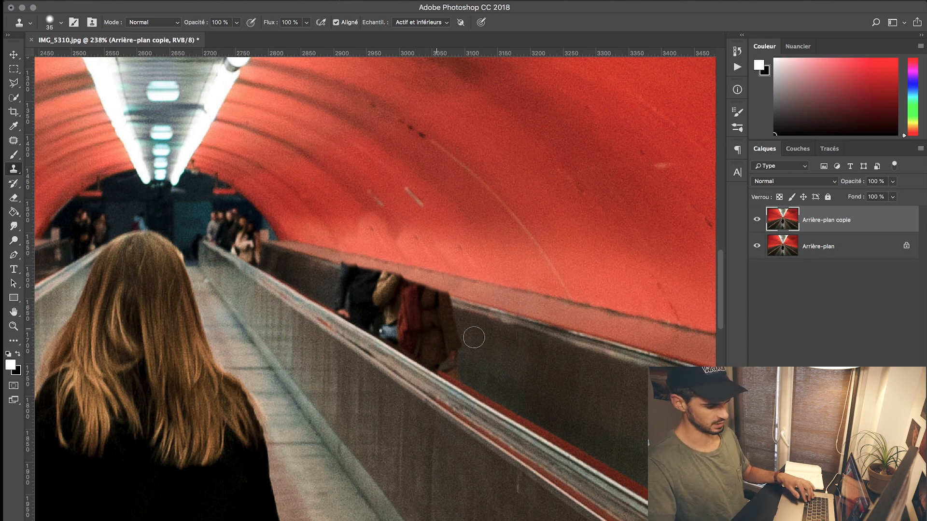
left_click(490, 404, "alt")
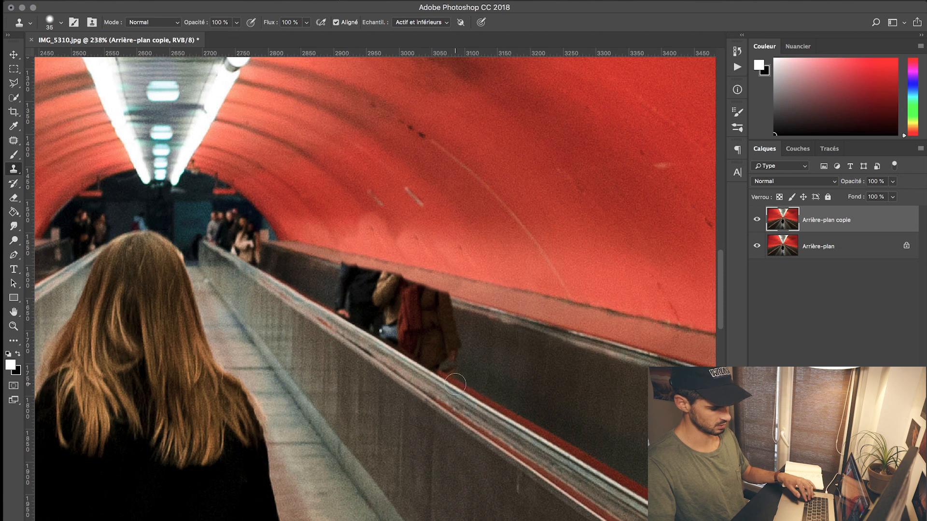
mouse_move(452, 380)
left_mouse_down()
mouse_move(377, 338)
mouse_move(372, 325)
mouse_move(339, 315)
left_mouse_up()
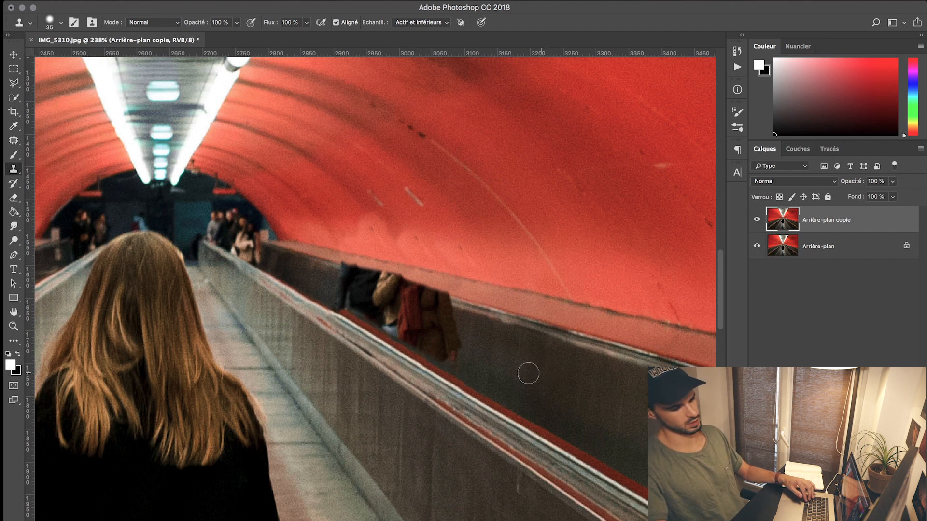
Step: Clone the dark side wall over the couple's remaining bodies between the handrail and the ledge
key("alt+super+z")
key("alt+super+z")
key("alt+super+z")
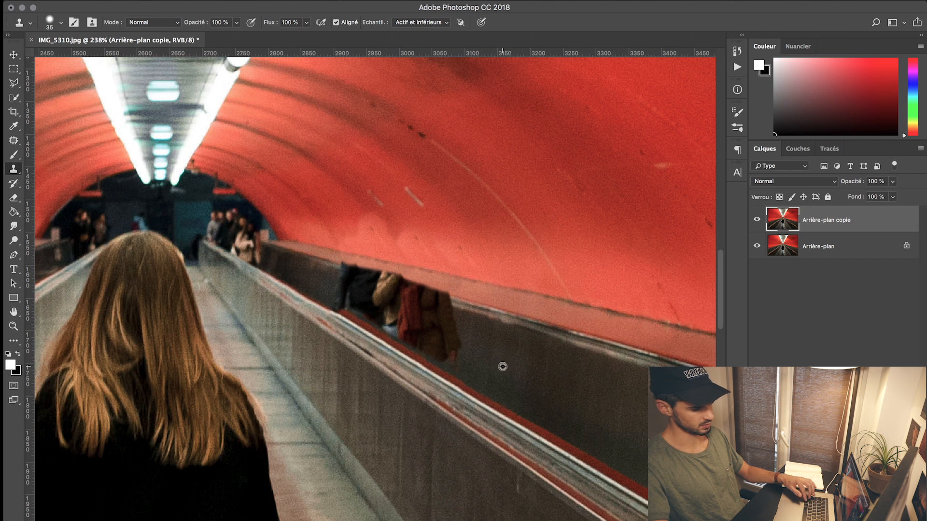
mouse_move(460, 362)
left_mouse_down()
mouse_move(454, 340)
mouse_move(449, 351)
mouse_move(448, 325)
mouse_move(448, 355)
mouse_move(429, 345)
mouse_move(448, 329)
mouse_move(443, 321)
mouse_move(422, 327)
mouse_move(421, 341)
mouse_move(409, 326)
mouse_move(437, 327)
mouse_move(421, 341)
mouse_move(407, 334)
mouse_move(423, 339)
mouse_move(431, 321)
mouse_move(446, 323)
mouse_move(405, 316)
mouse_move(400, 334)
mouse_move(373, 316)
left_mouse_up()
left_click(421, 337, "alt")
left_click_drag(402, 308, 458, 319)
left_click(418, 336, "alt")
left_click_drag(397, 308, 368, 309)
left_click(410, 323, "alt")
left_click(414, 327, "alt")
left_click(384, 317, "alt")
mouse_move(357, 306)
left_mouse_down()
mouse_move(353, 297)
mouse_move(404, 307)
left_mouse_up()
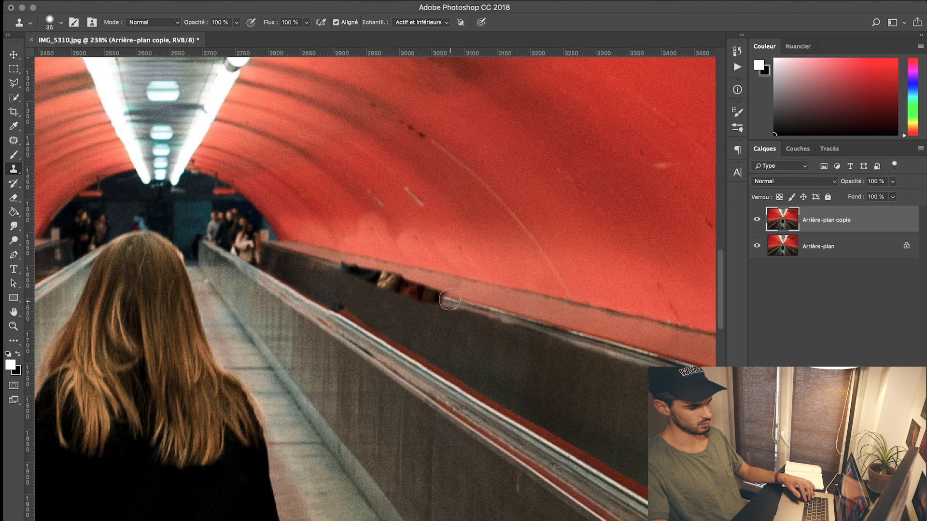
Step: Clone the ledge over the couple's last remnants and retouch the blotches and light marks on the red wall above
left_click_drag(449, 300, 348, 268)
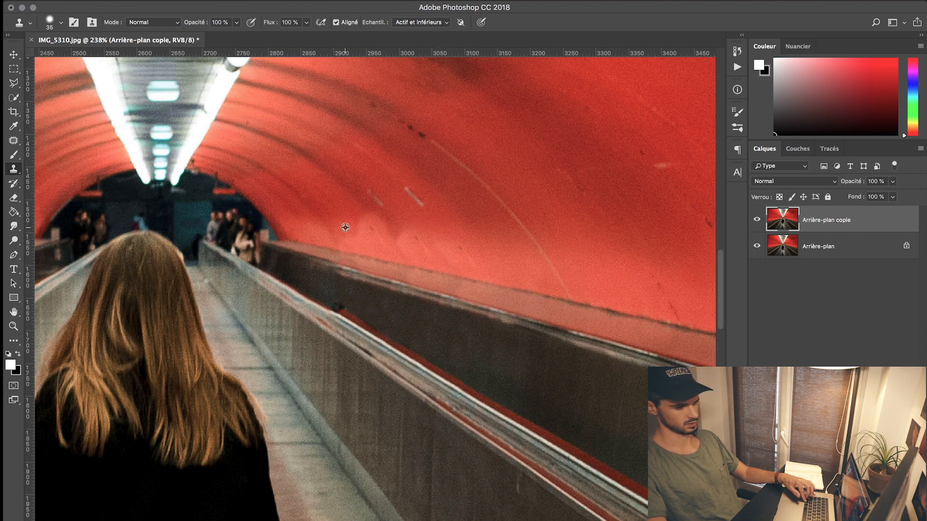
mouse_move(368, 226)
left_mouse_down()
mouse_move(364, 213)
mouse_move(365, 226)
left_mouse_up()
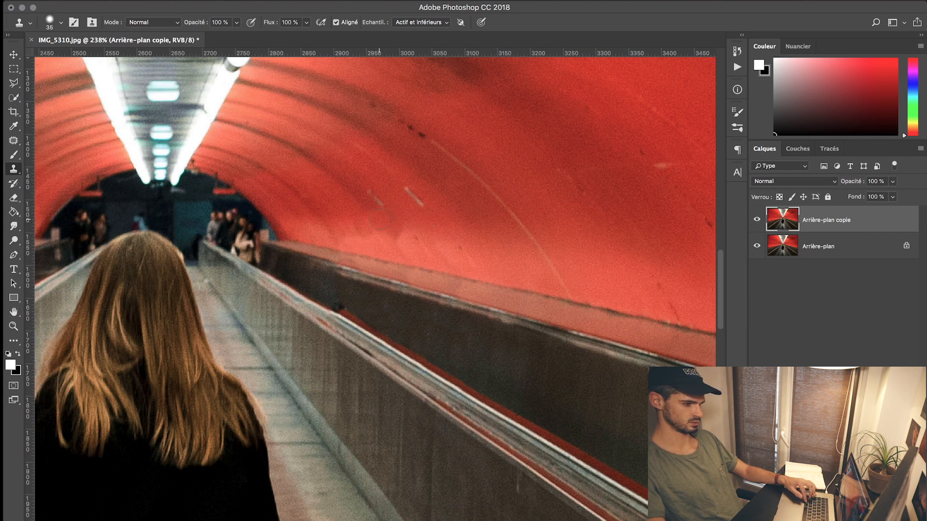
mouse_move(449, 206)
left_mouse_down()
mouse_move(406, 189)
mouse_move(423, 205)
left_mouse_up()
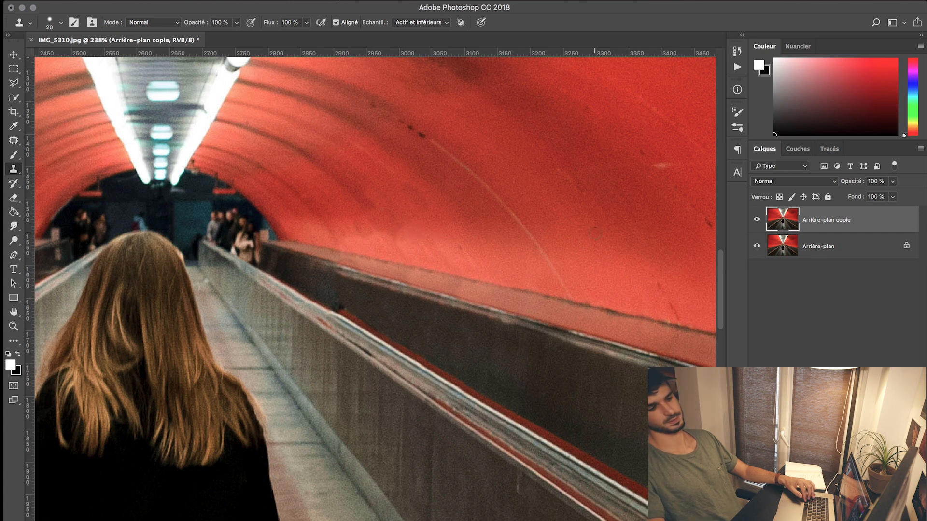
Step: Clone the dark wall and handrail edge over the leftover dark spot on the handrail with a size 20 brush
scroll(507, 261, "right", 2)
scroll(504, 261, "left", 6)
scroll(500, 262, "right", 6)
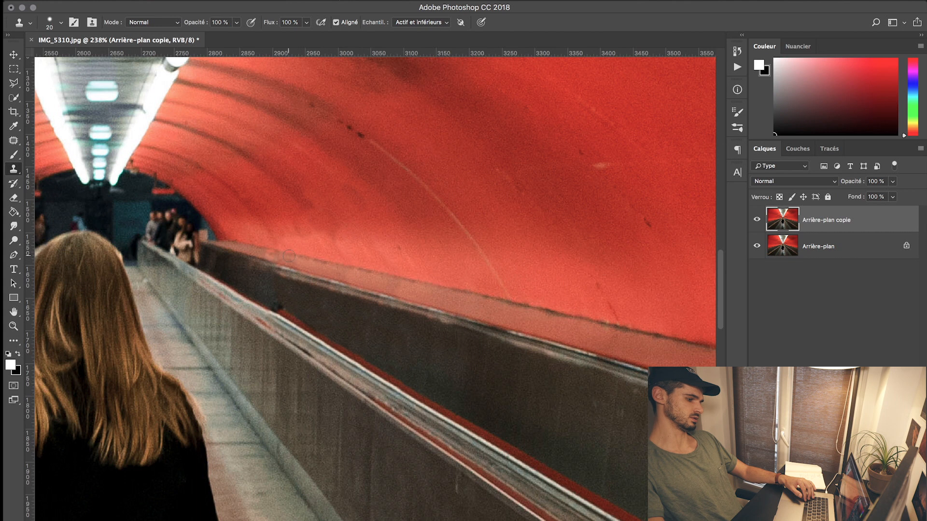
scroll(289, 256, "left", 4)
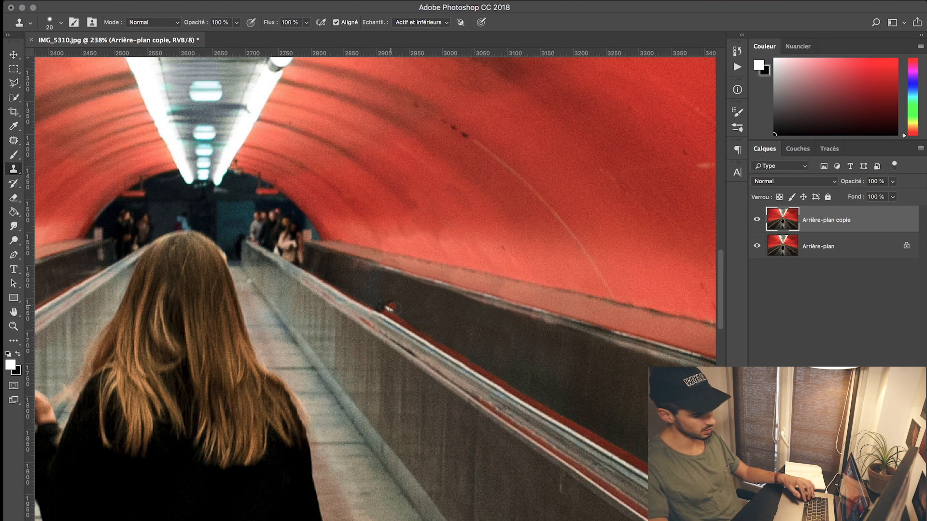
left_click(365, 289, "alt")
left_click_drag(379, 304, 425, 327)
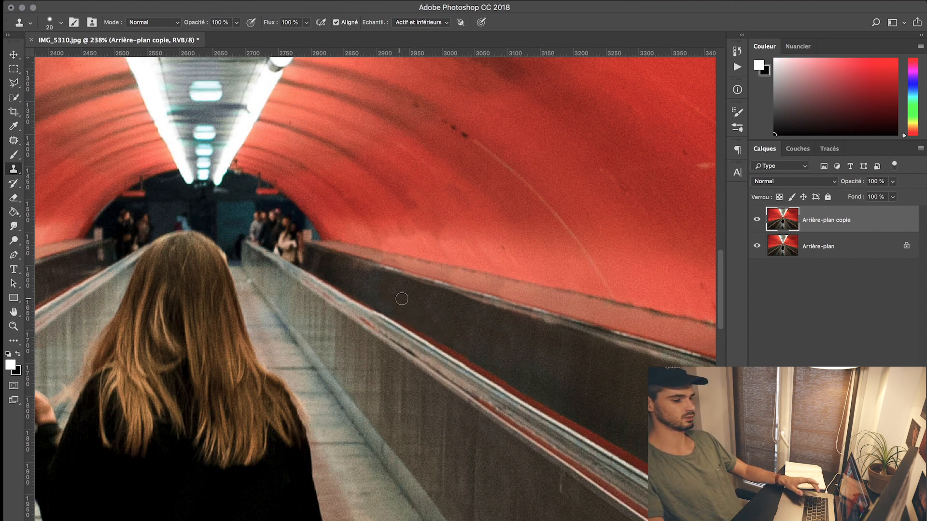
Step: Compare the retouched layer copy with the original by toggling its visibility, both close up and on the wider image
key("z")
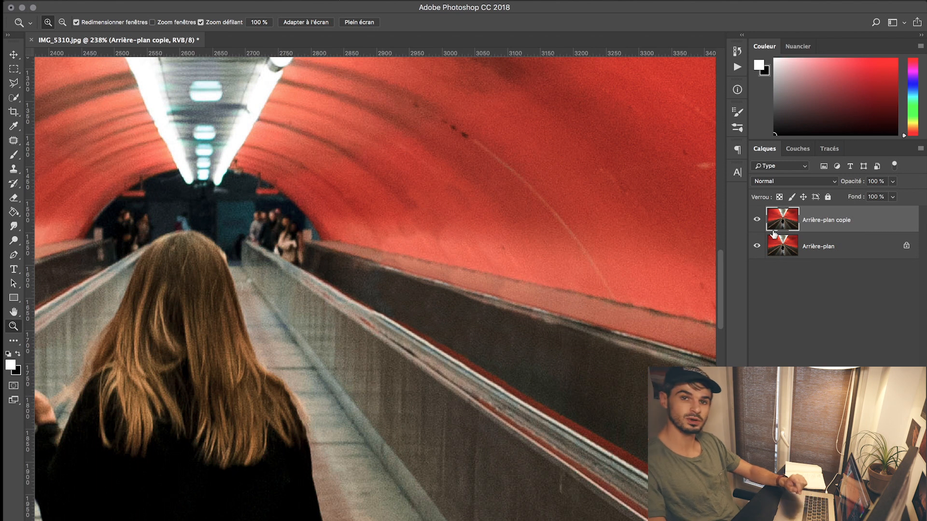
left_click(759, 220)
left_click(759, 221)
left_click(760, 220)
left_click(759, 221)
left_click(759, 220)
left_click(757, 220)
left_click(757, 220)
left_click(756, 221)
left_click(756, 221)
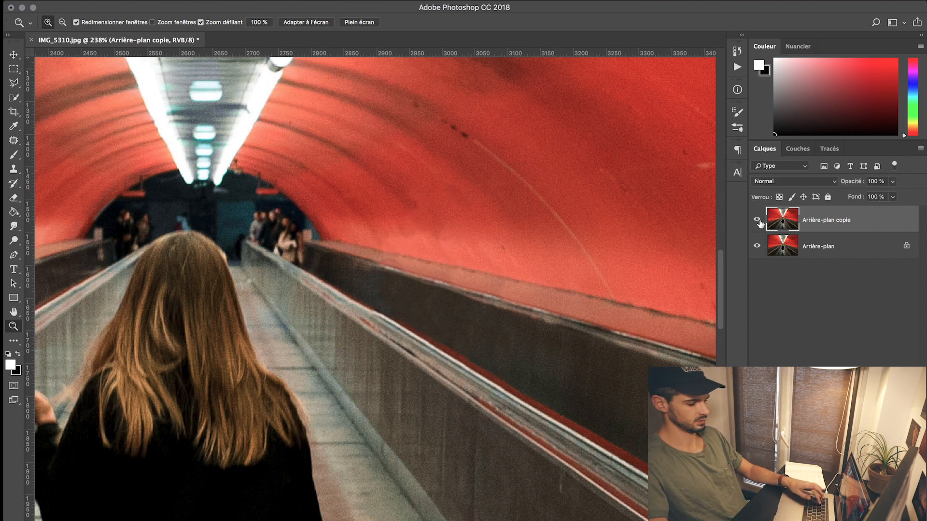
left_click_drag(455, 314, 376, 319)
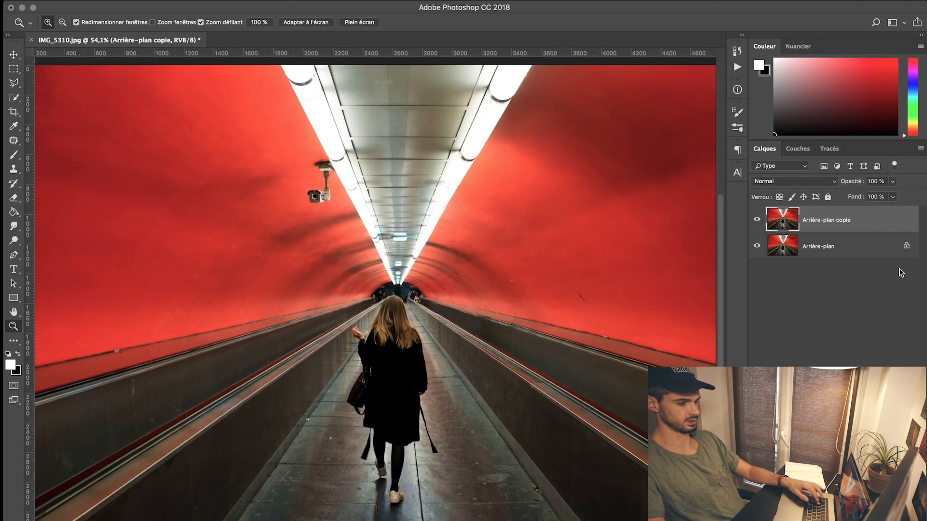
left_click(757, 220)
left_click(757, 220)
left_click(757, 221)
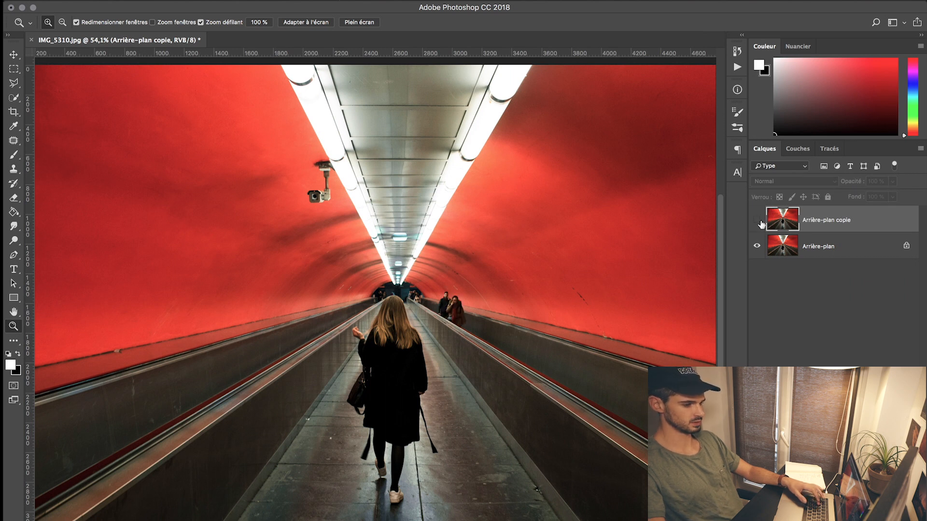
left_click(760, 221)
Step: Clone the red wall over the edge of the security camera's mount beside the light tube with the Clone Stamp at size 39
left_click_drag(309, 161, 362, 150)
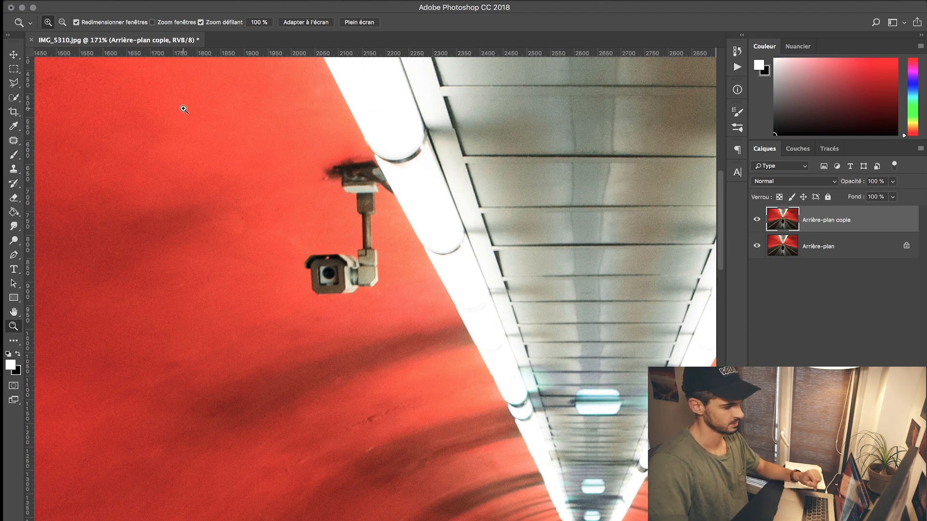
key("s")
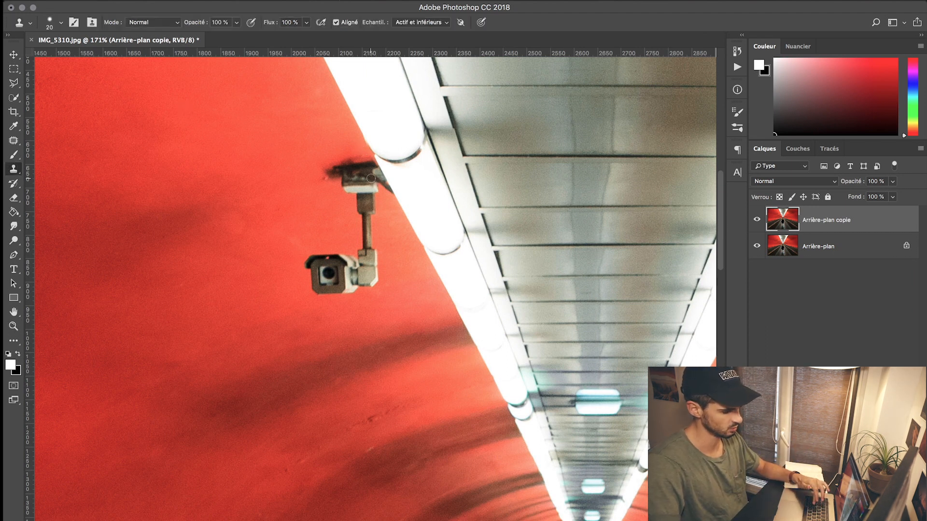
scroll(347, 177, "up", 2)
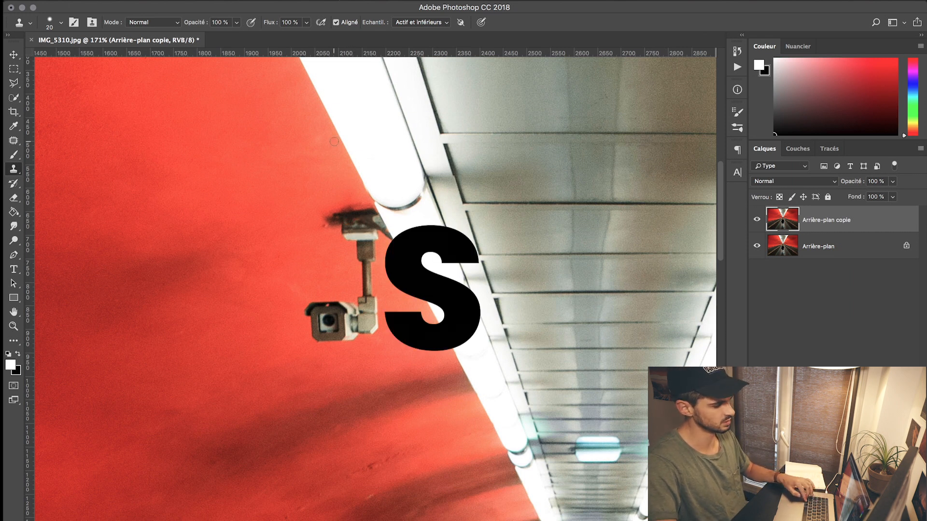
scroll(320, 178, "up", 2)
left_click(310, 124, "alt")
left_click_drag(360, 216, 396, 283)
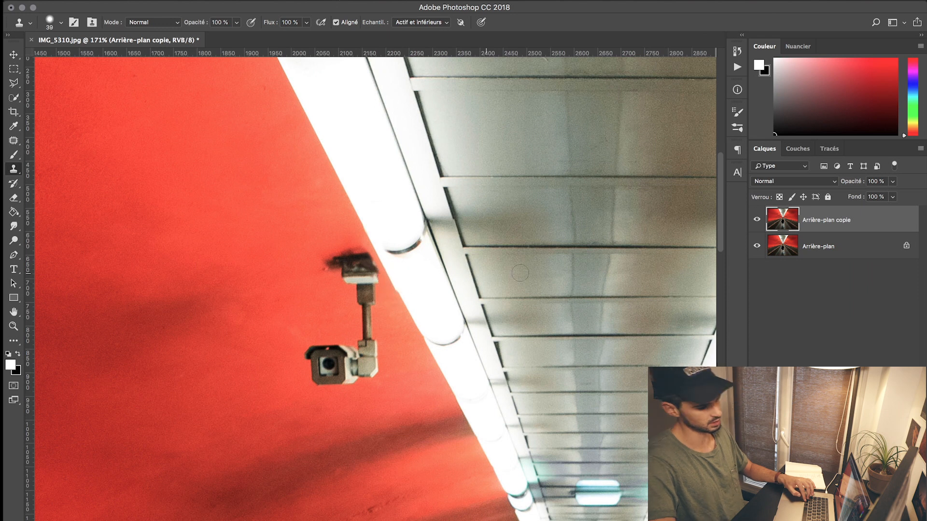
Step: Outline the security camera and its mount with the freehand Lasso and replace them with a content-aware fill
key("l")
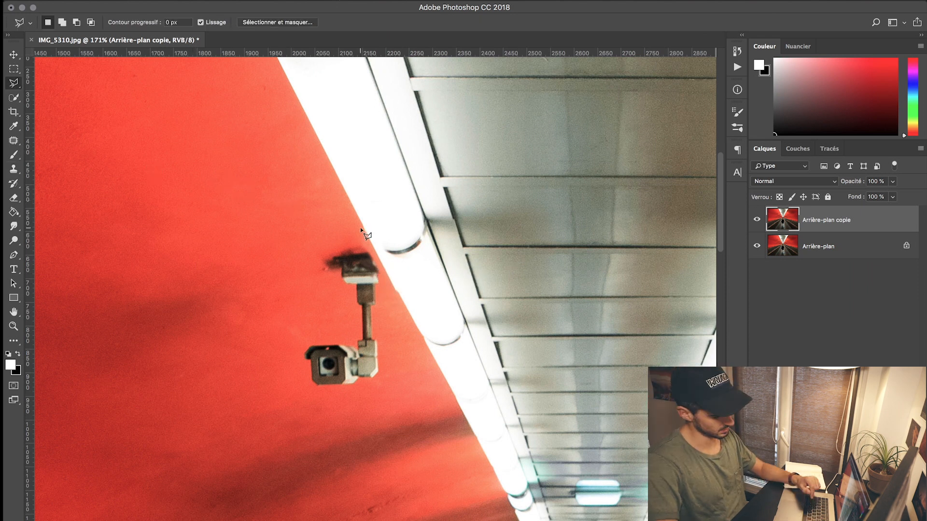
left_click(13, 83)
mouse_move(354, 233)
left_mouse_down()
mouse_move(382, 269)
mouse_move(382, 382)
mouse_move(324, 394)
mouse_move(294, 386)
mouse_move(288, 363)
mouse_move(301, 336)
mouse_move(348, 327)
mouse_move(342, 301)
mouse_move(309, 270)
mouse_move(333, 236)
left_mouse_up()
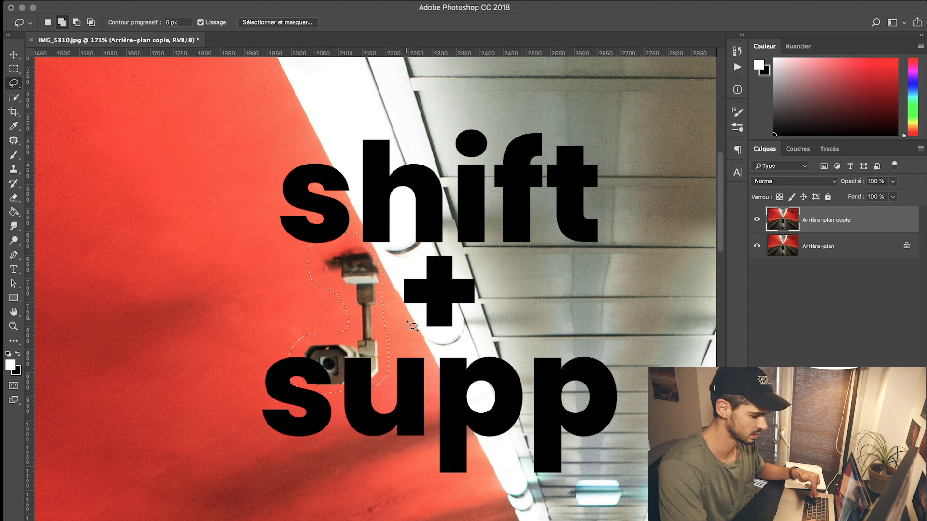
key("shift+BackSpace")
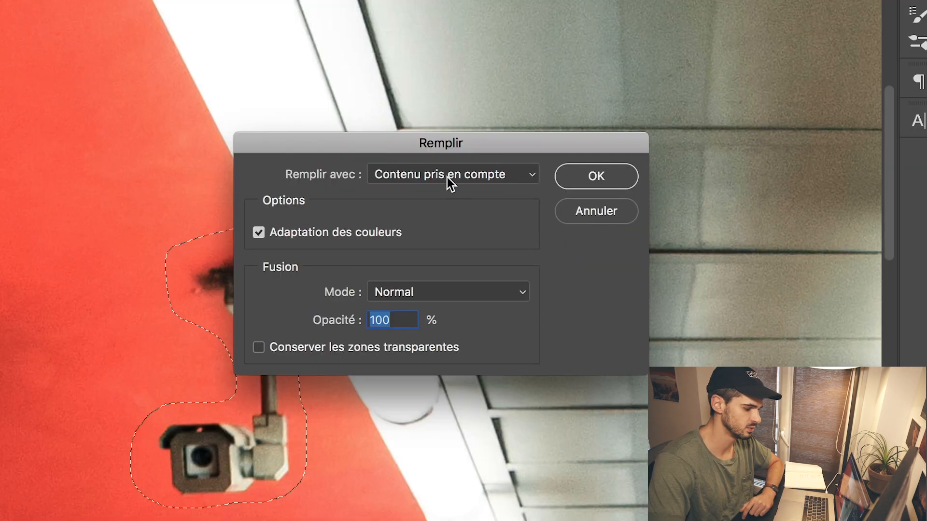
left_click(470, 203)
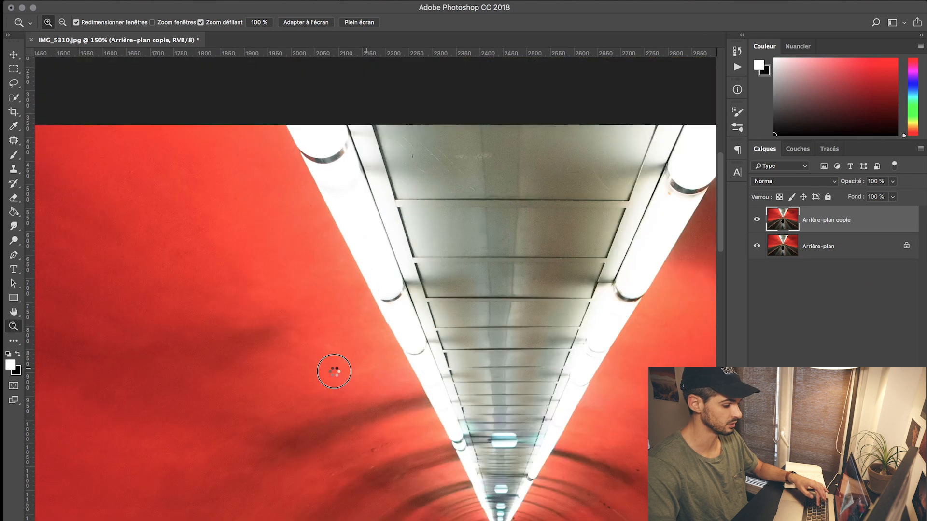
Step: Compare the retouched layer copy with the original by toggling its visibility around the removed camera and farther down the tunnel
left_click_drag(333, 371, 353, 368)
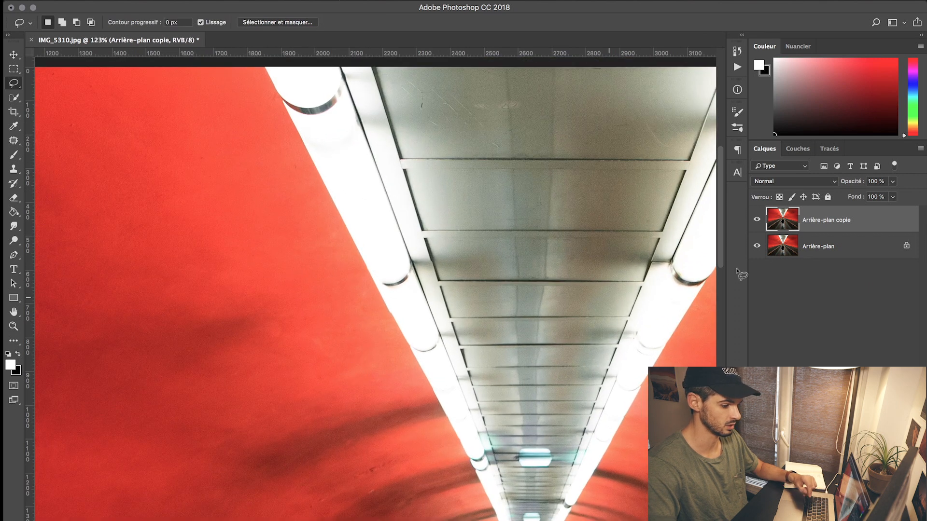
left_click(755, 221)
left_click(755, 221)
left_click(755, 220)
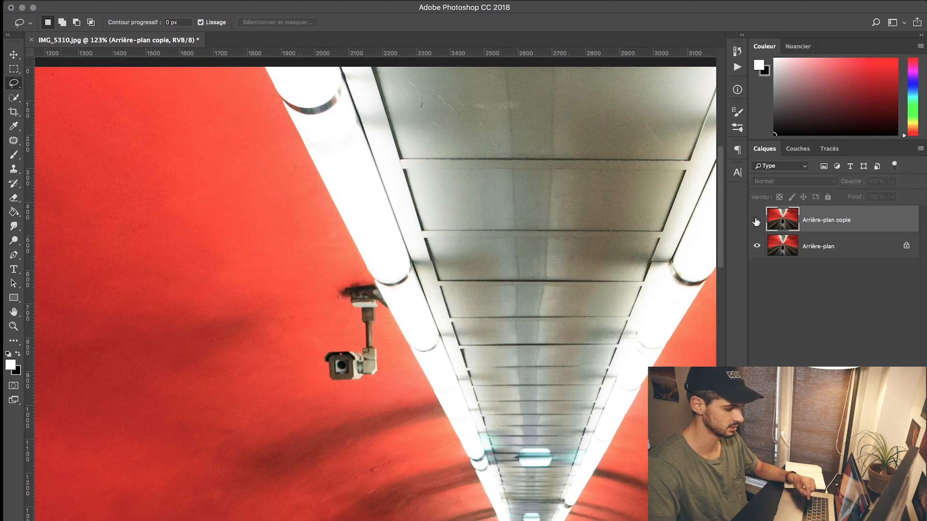
left_click(756, 221)
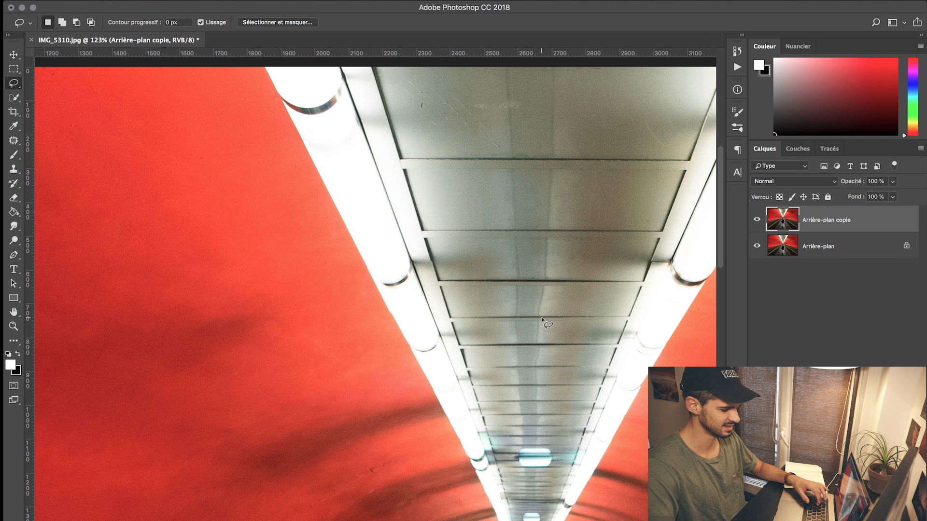
scroll(541, 318, "down", 10)
scroll(541, 319, "right", 3)
left_click_drag(541, 319, 503, 322)
left_click(756, 220)
left_click(757, 224)
left_click(757, 224)
left_click(756, 220)
Step: Outline the group of people at the tunnel's far end, behind the right handrail, with the freehand Lasso
left_click_drag(406, 260, 485, 251)
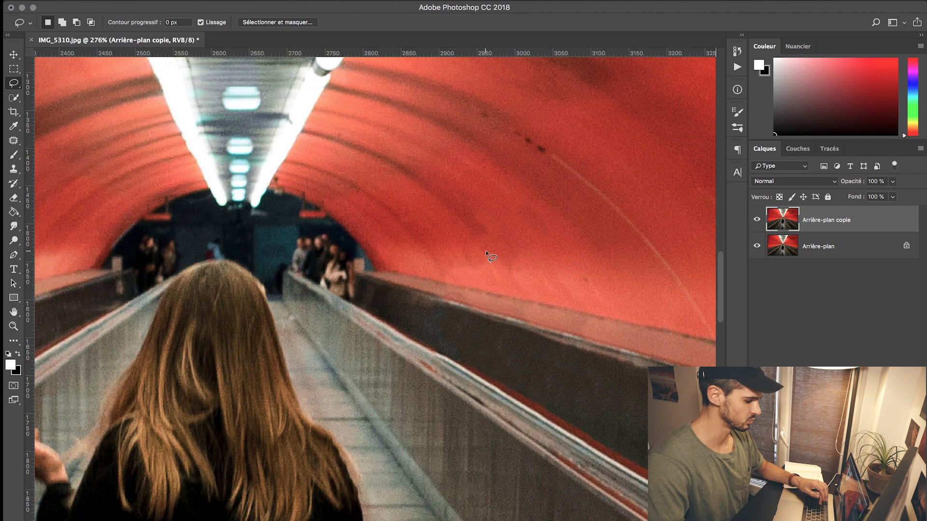
scroll(314, 249, "left", 2)
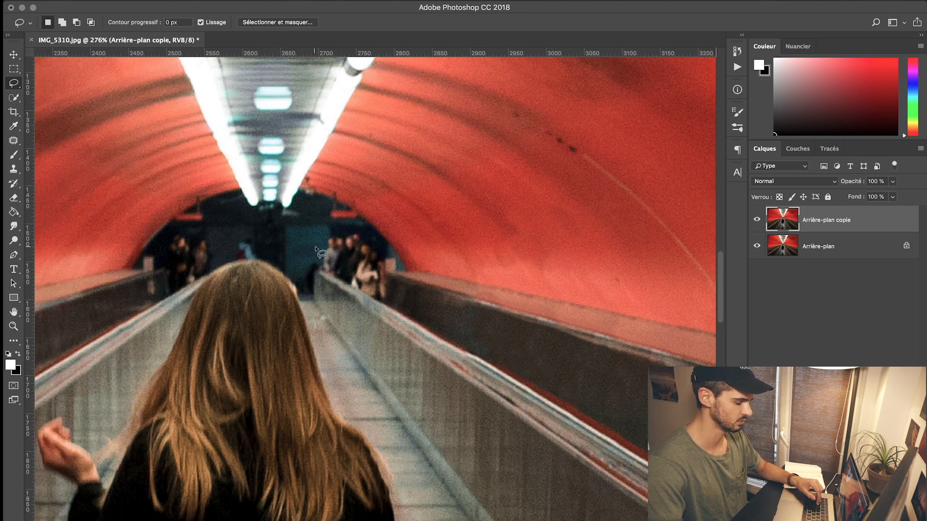
left_click_drag(345, 254, 362, 246)
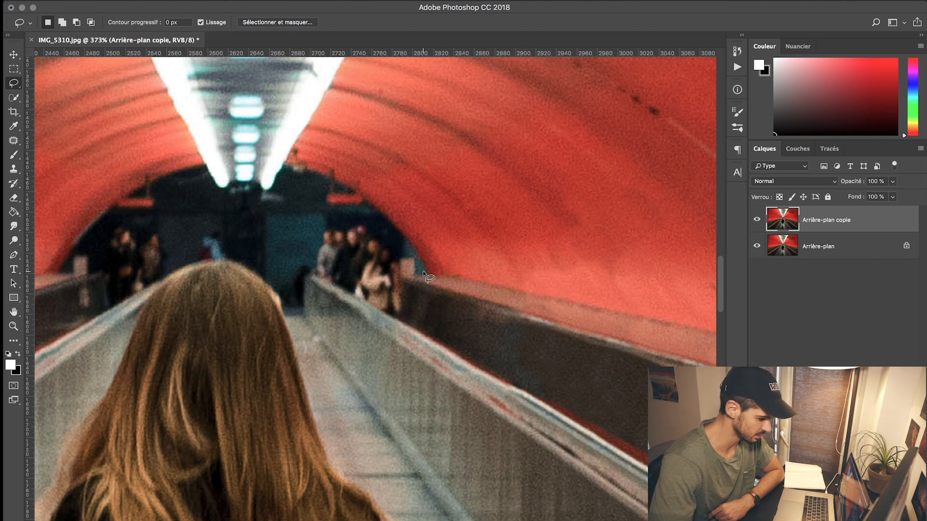
mouse_move(423, 274)
left_mouse_down()
mouse_move(402, 322)
mouse_move(379, 316)
mouse_move(315, 275)
mouse_move(319, 230)
mouse_move(362, 222)
mouse_move(397, 257)
mouse_move(423, 273)
left_mouse_up()
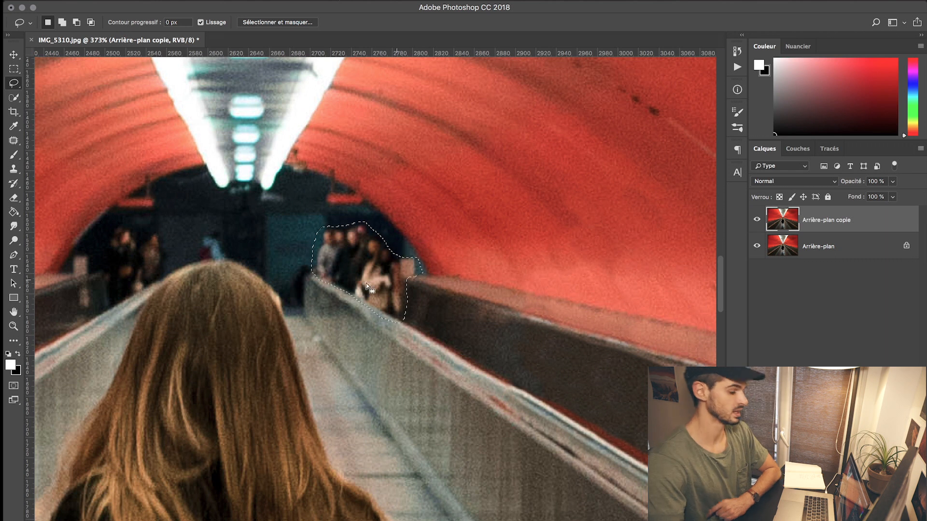